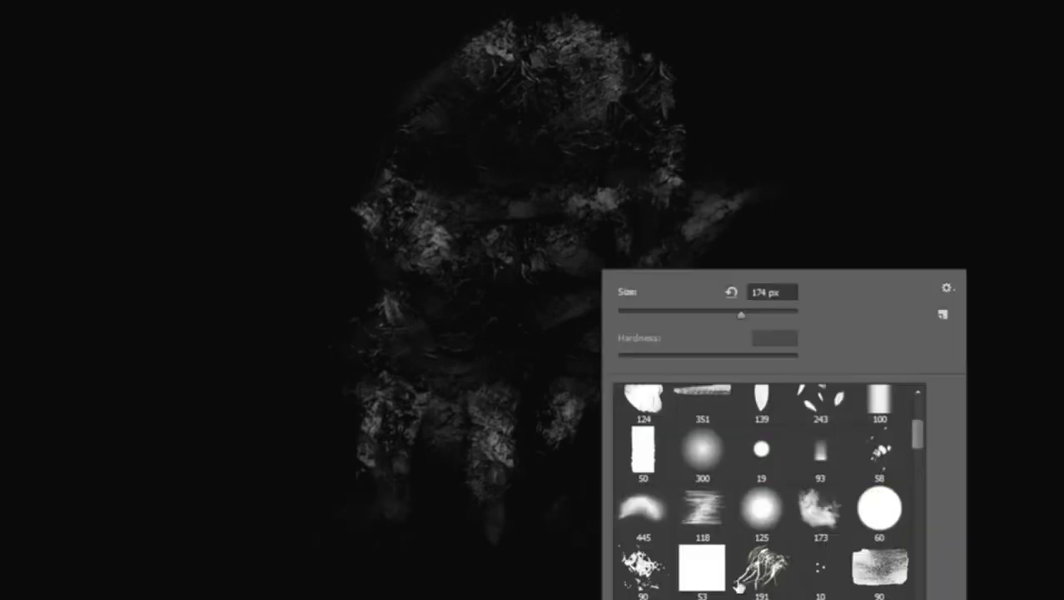
Choose a textured brush and block in the domed skull and brow in soft gray
double_click(737, 585)
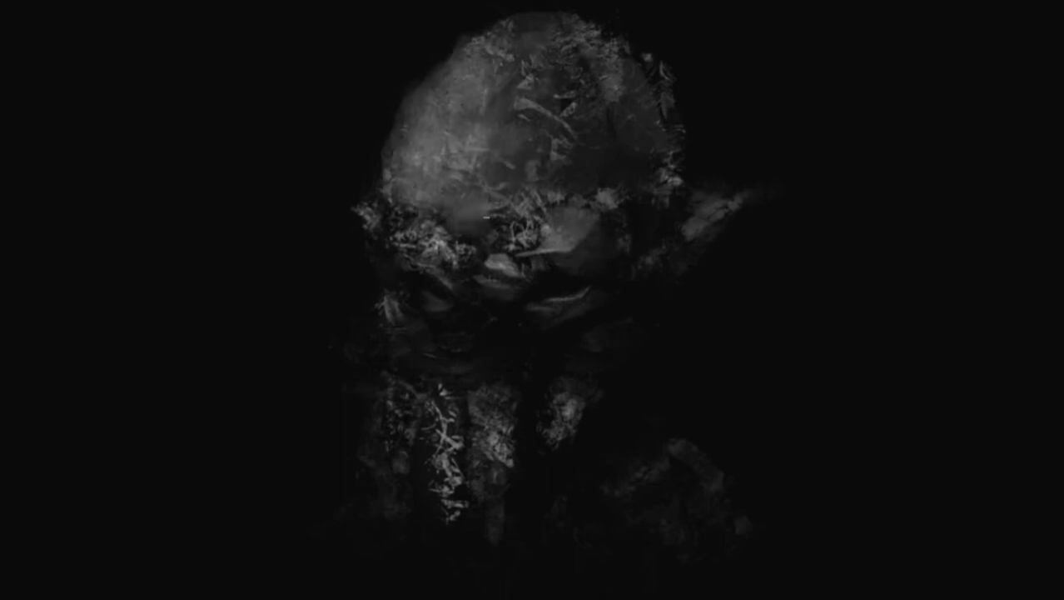
Switch to a different, resized brush tip and brighten the area around the mouth
right_click(523, 333)
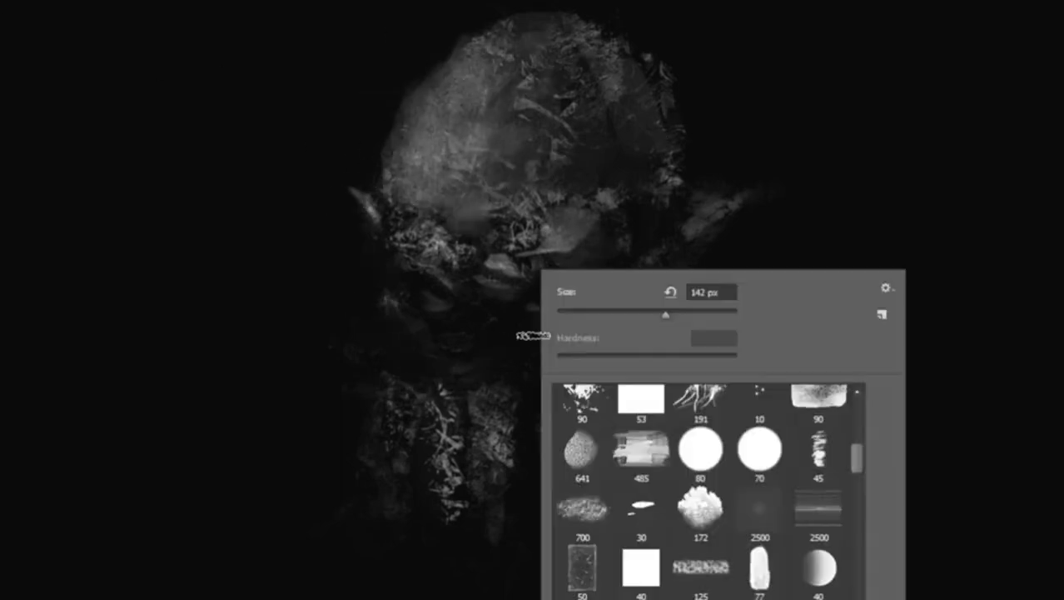
click(491, 308)
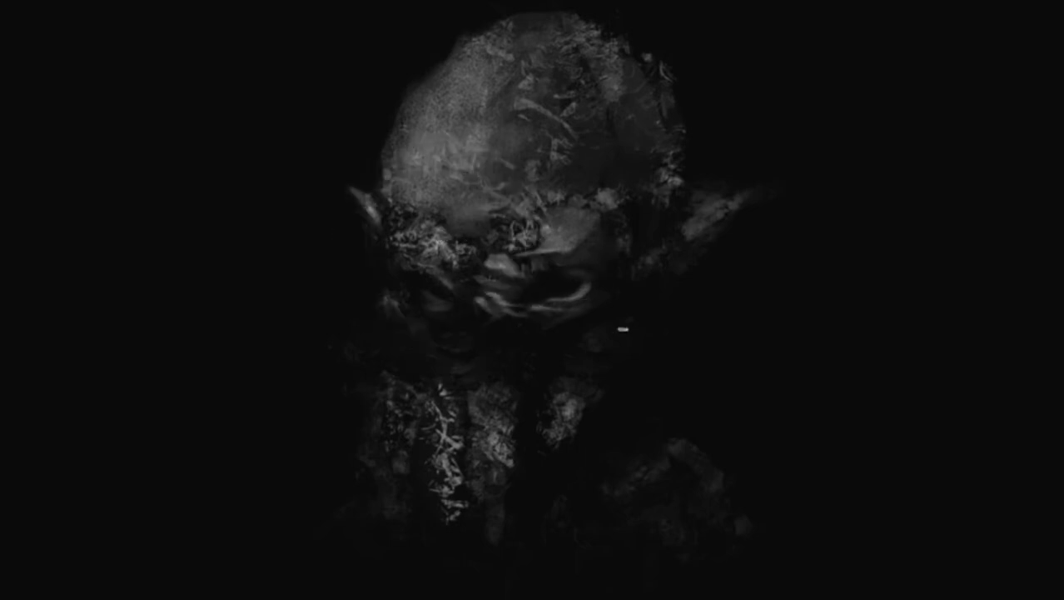
alt+right_click(546, 239)
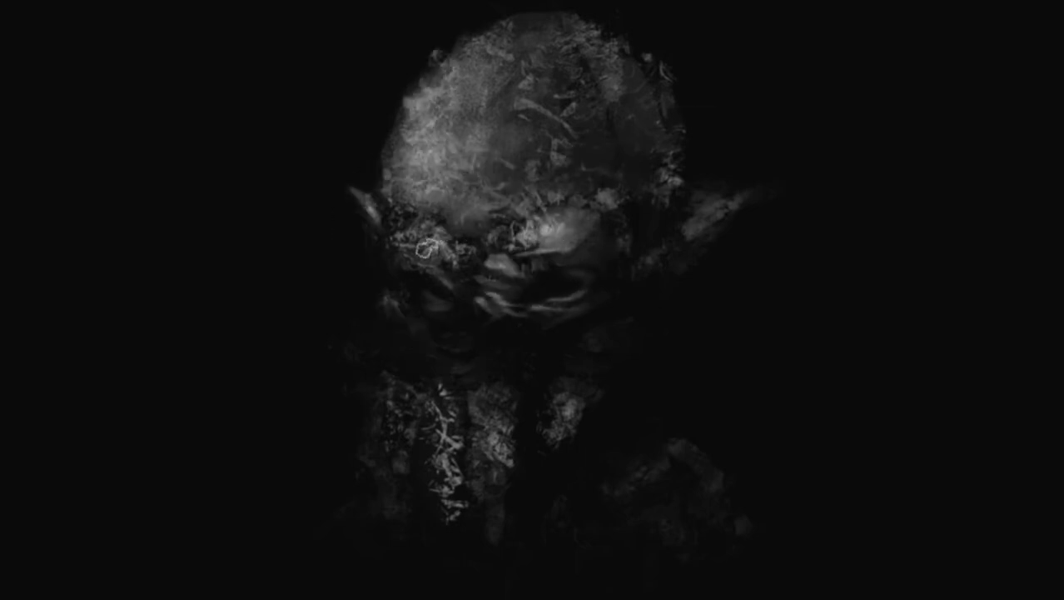
mouse_move(475, 286)
mouse_down()
mouse_move(474, 321)
mouse_move(571, 363)
mouse_up()
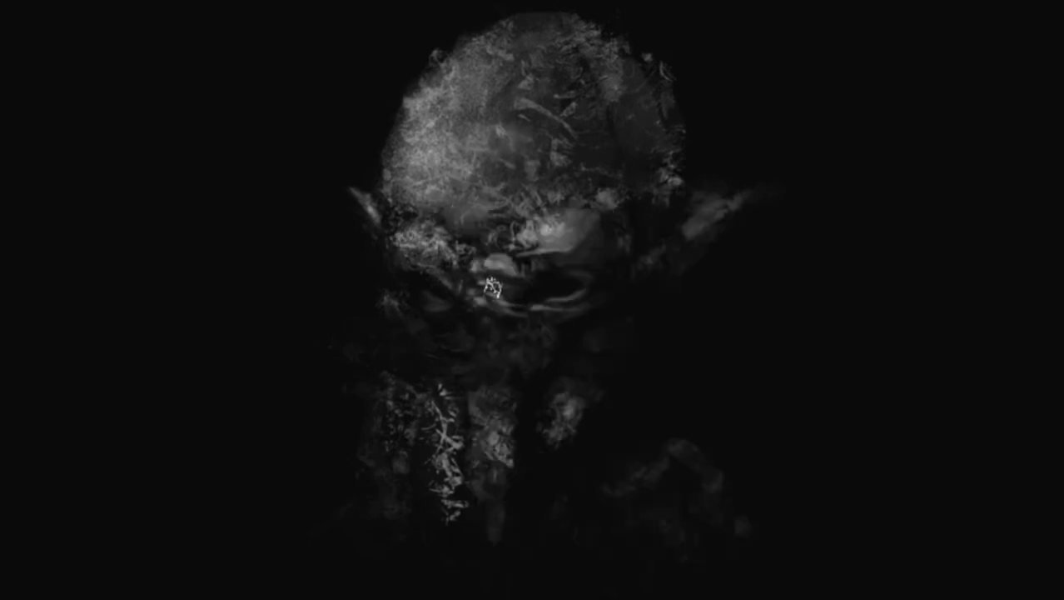
With a tiny detail brush, darken the left eye with a highlight and paint bared teeth
right_click(597, 269)
key(Escape)
alt+right_click(579, 282)
drag(453, 272, 440, 302)
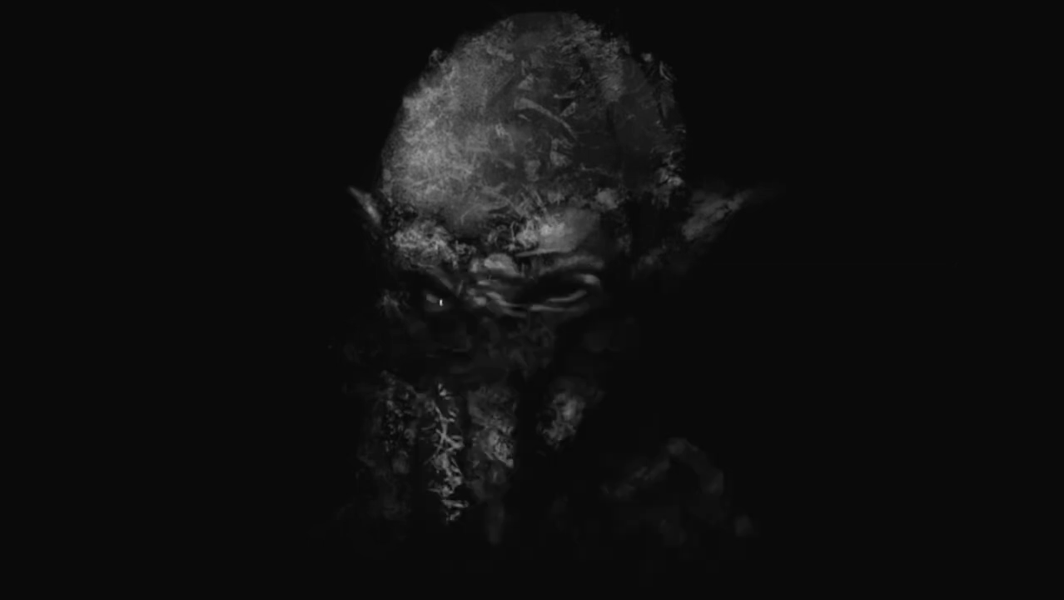
mouse_move(468, 384)
mouse_down()
mouse_move(533, 387)
mouse_move(560, 421)
mouse_move(449, 417)
mouse_up()
right_click(484, 345)
double_click(537, 398)
Paint the dark lower beard and shoulder masses with a large brush, undoing the last shoulder stroke
right_click(438, 275)
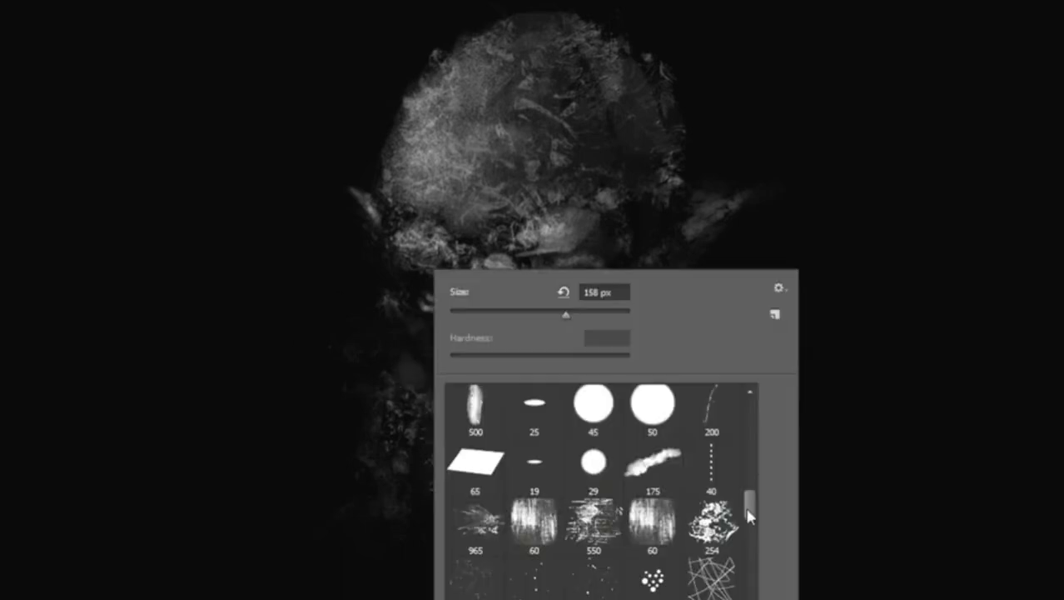
key(Escape)
alt+right_click(377, 452)
mouse_move(442, 462)
mouse_down()
mouse_move(577, 504)
mouse_move(716, 454)
mouse_up()
drag(358, 475, 281, 514)
key(ctrl+z)
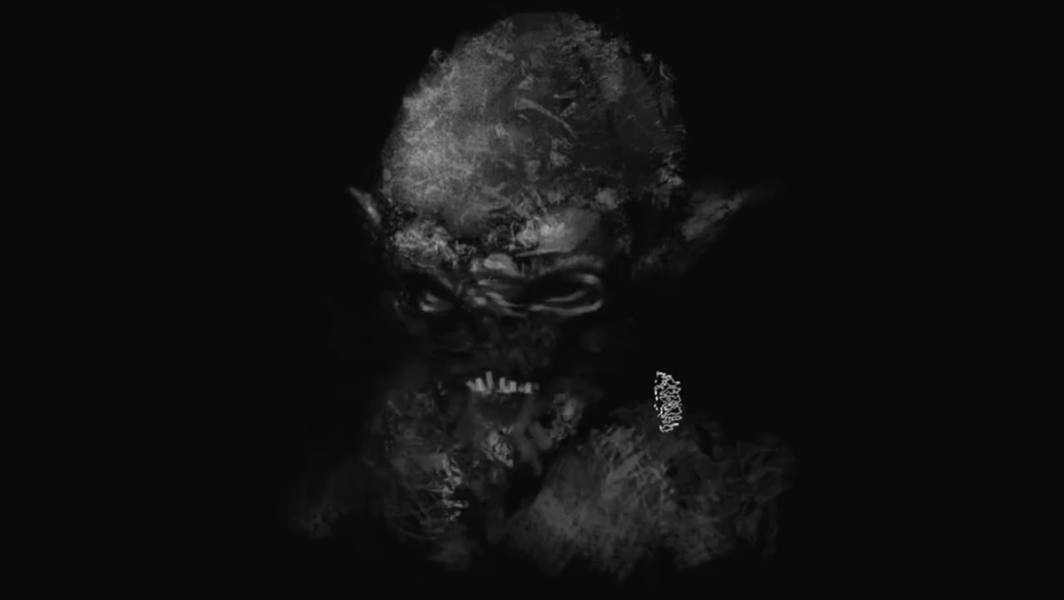
Extend both the right and left ears into long pointed tips
key(bracketleft)
key(bracketleft)
key(bracketleft)
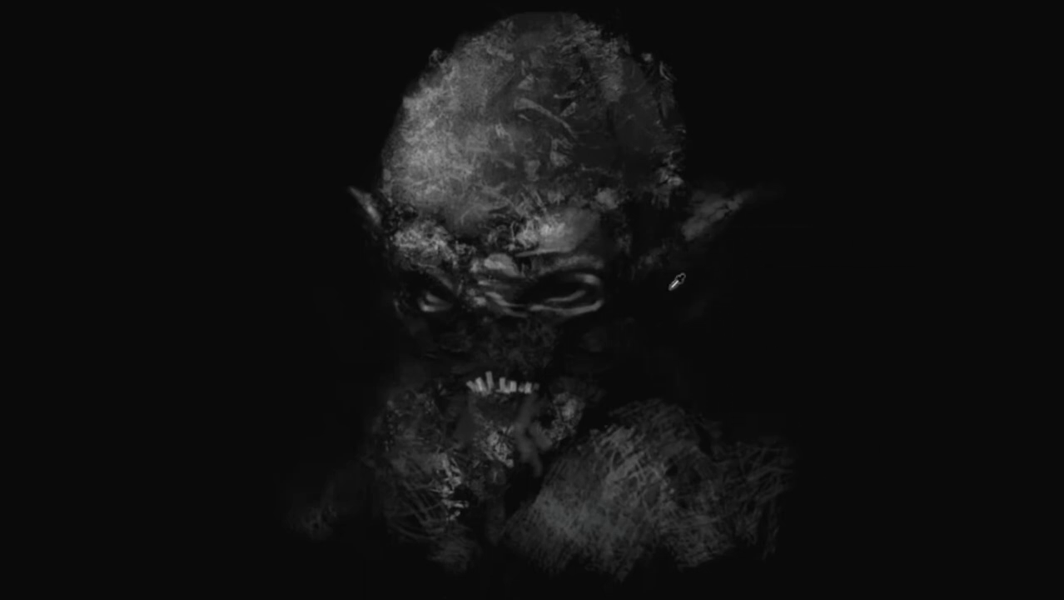
right_click(678, 274)
key(Escape)
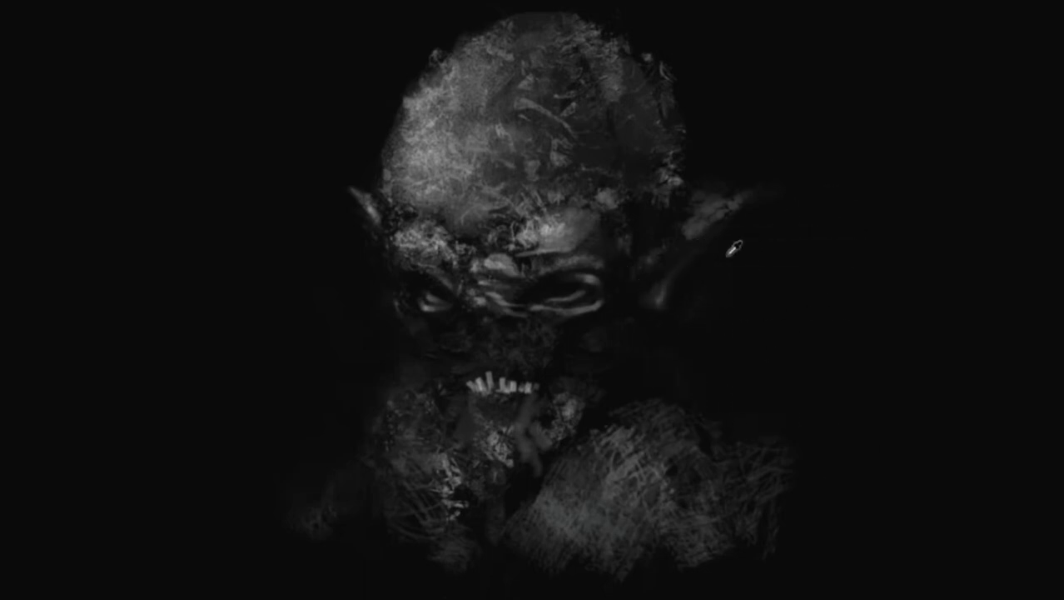
drag(666, 254, 763, 182)
drag(366, 198, 341, 173)
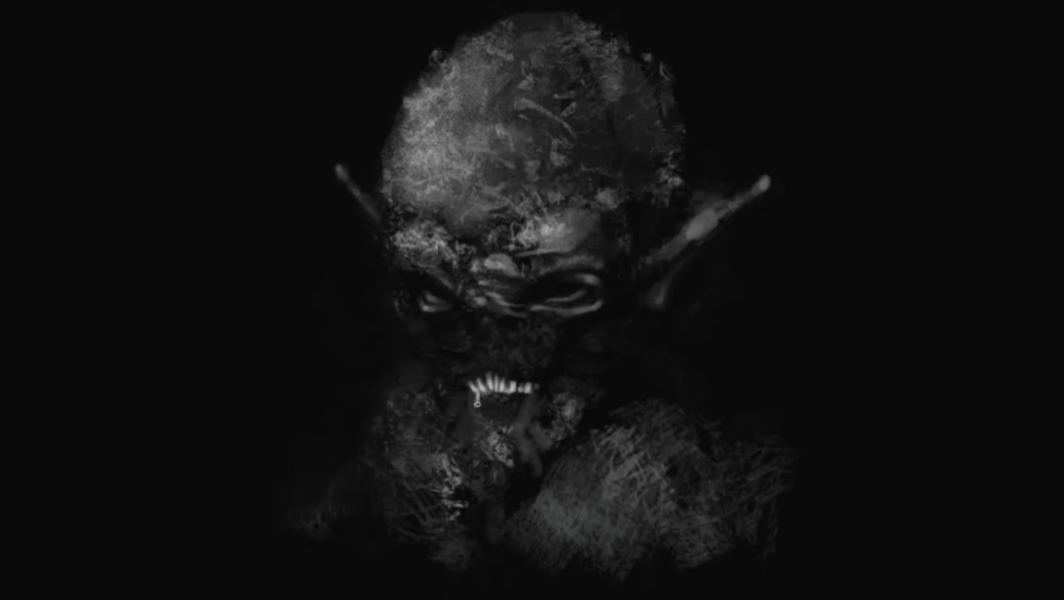
With a smaller detail brush, soften the cheek right of the nose and add bright hair strands on the right
right_click(348, 347)
double_click(668, 444)
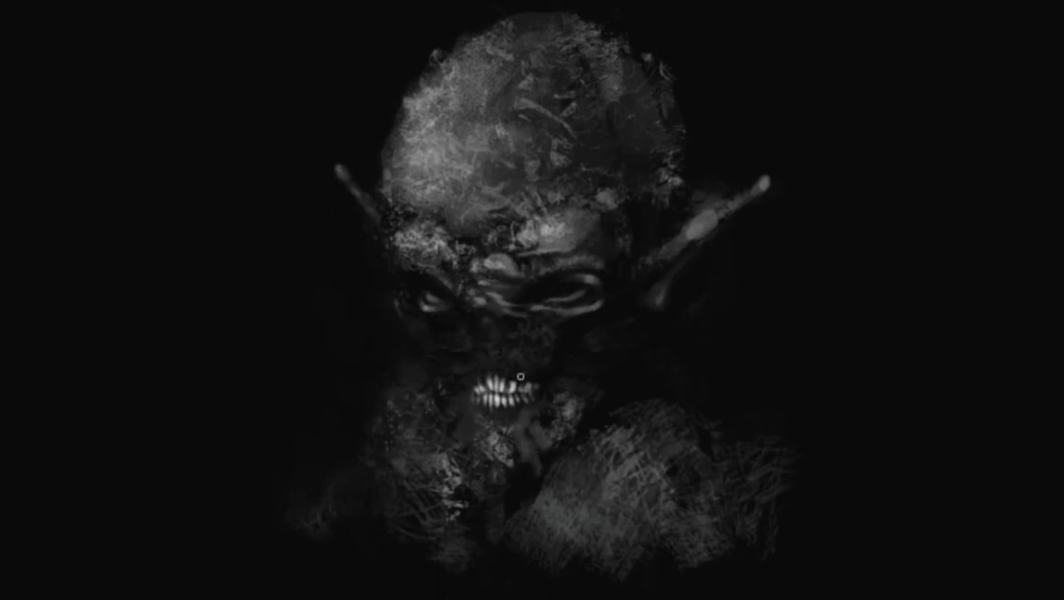
right_click(570, 437)
click(514, 421)
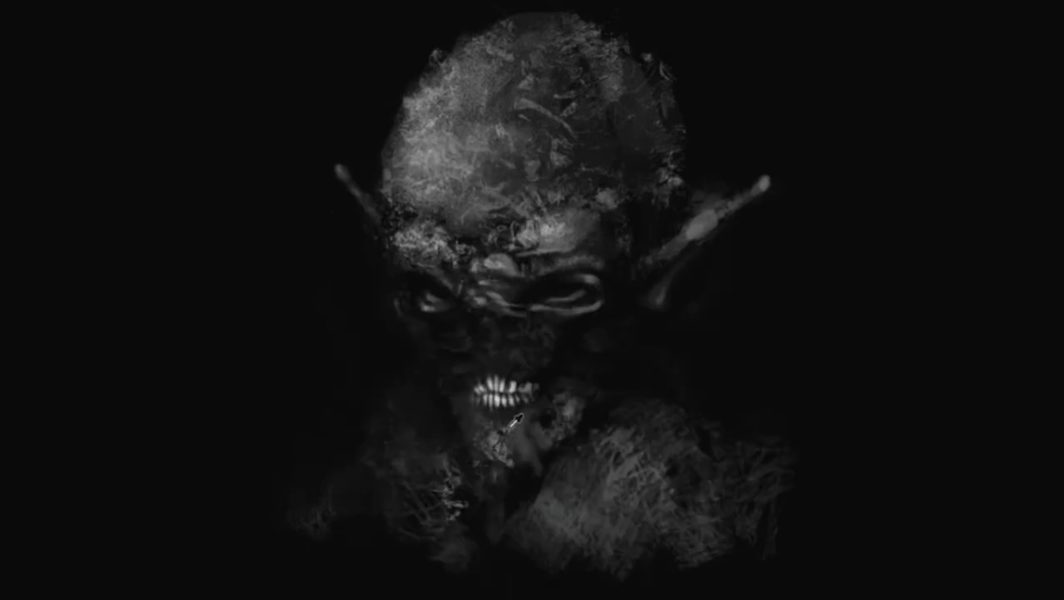
key(bracketleft)
key(bracketleft)
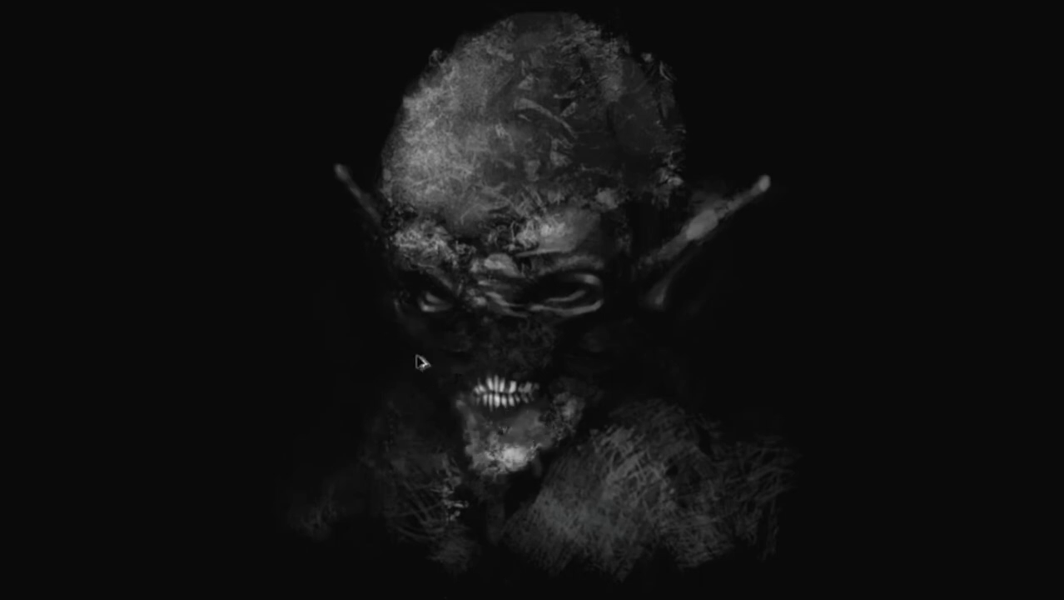
drag(633, 345, 587, 333)
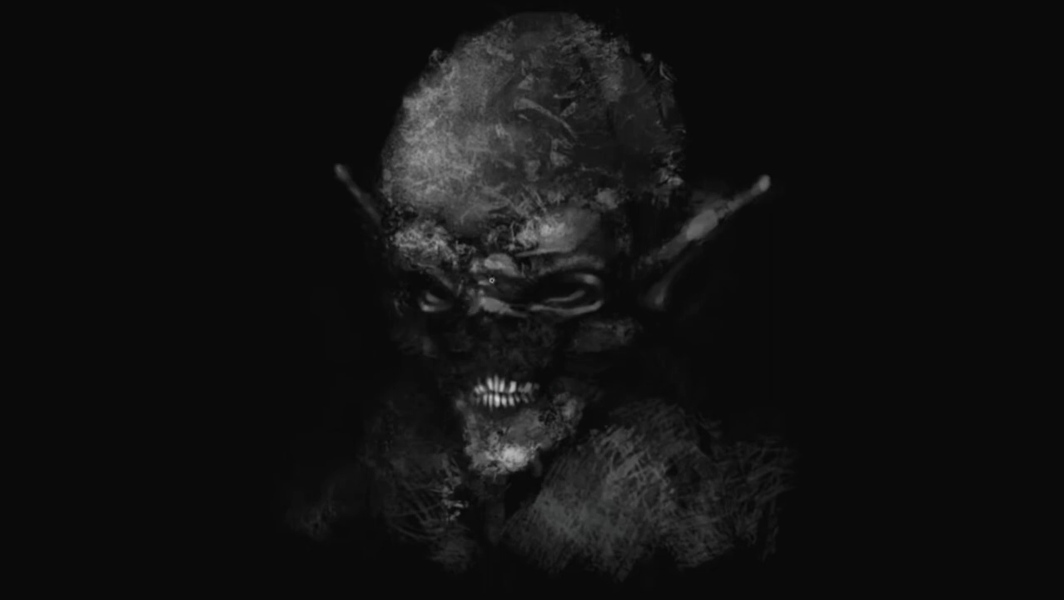
right_click(404, 357)
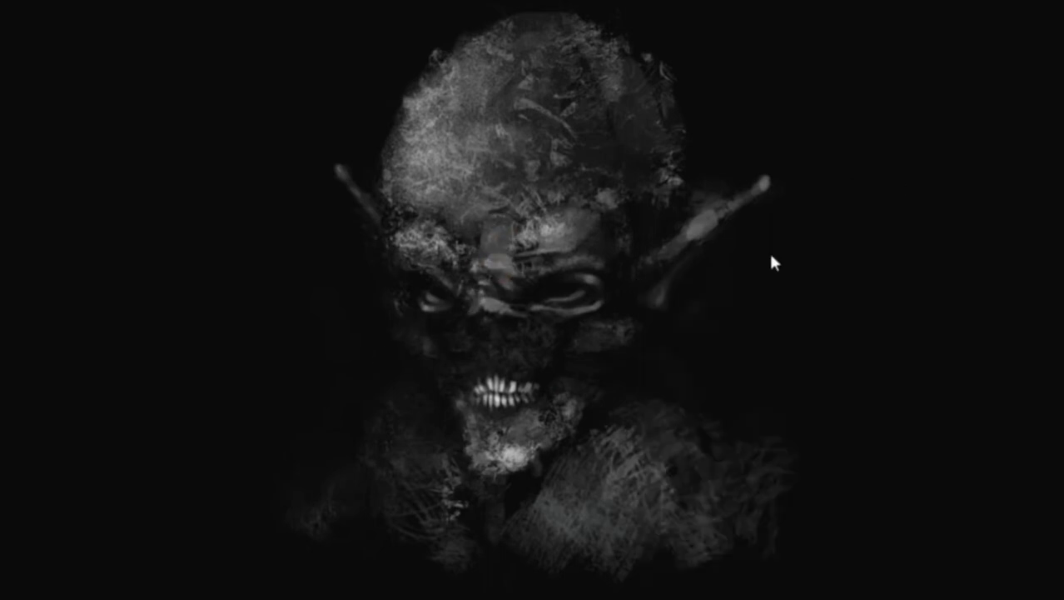
mouse_move(630, 212)
mouse_down()
mouse_move(664, 37)
mouse_move(646, 94)
mouse_move(644, 225)
mouse_up()
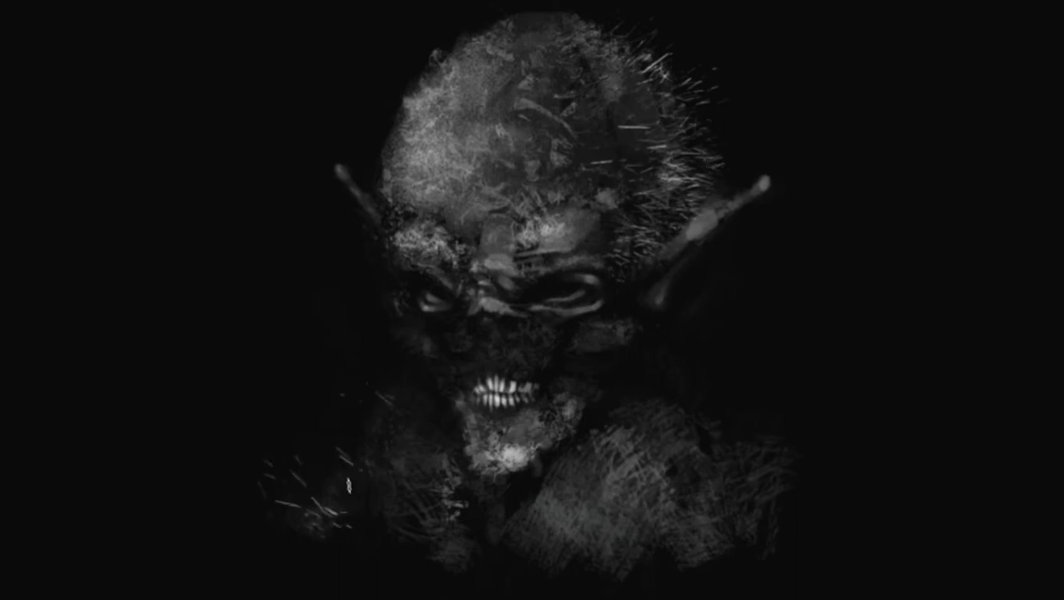
Scatter speckles near the right ear and forehead, and paint long hair strands across the scalp
right_click(683, 250)
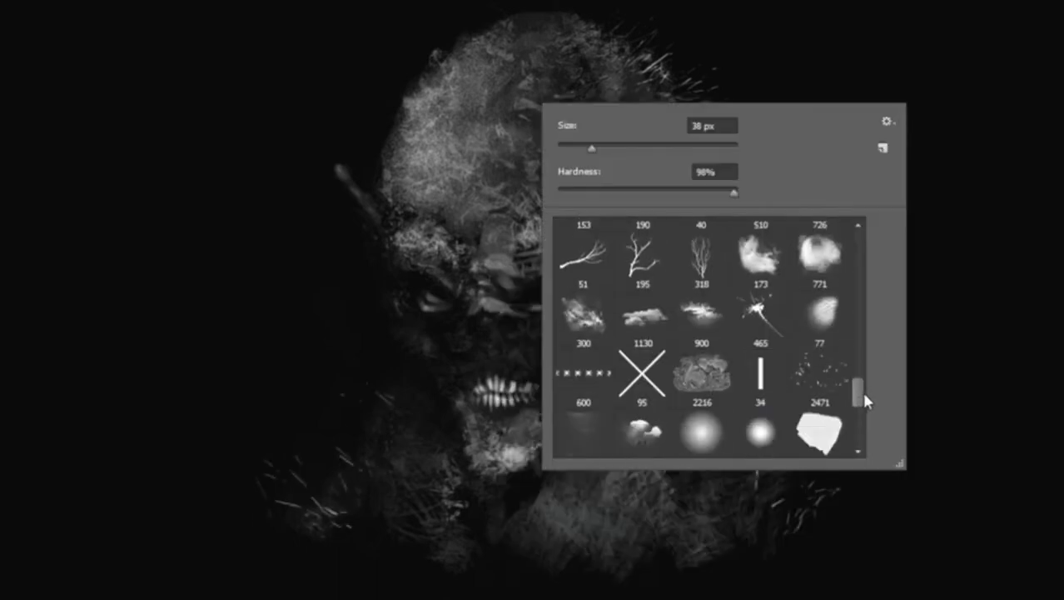
key(Return)
mouse_move(733, 308)
mouse_down()
mouse_move(694, 236)
mouse_move(656, 293)
mouse_up()
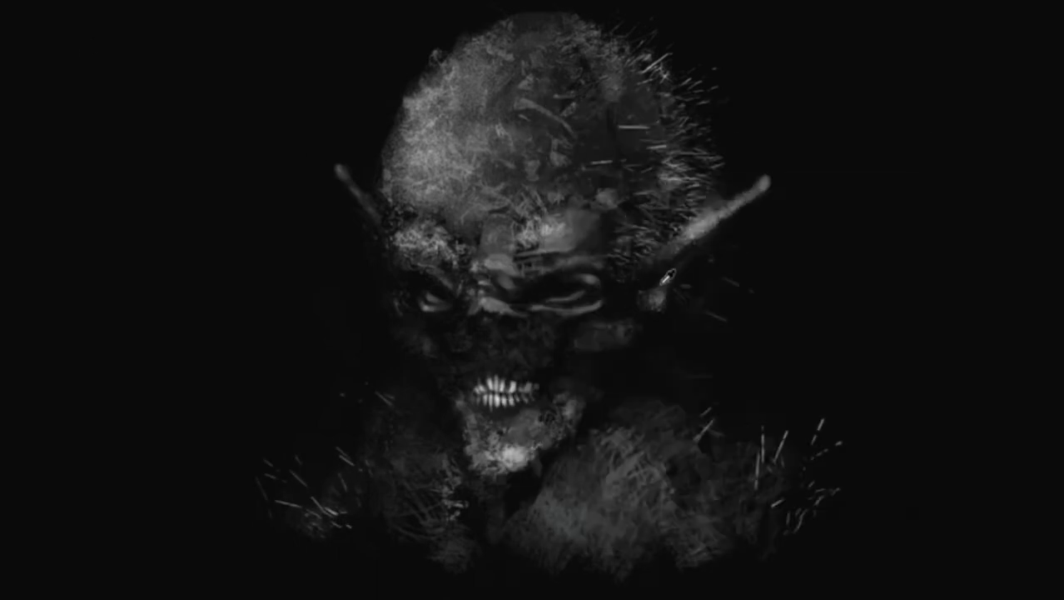
mouse_move(618, 178)
mouse_down()
mouse_move(518, 118)
mouse_move(447, 146)
mouse_move(683, 75)
mouse_up()
drag(467, 125, 566, 50)
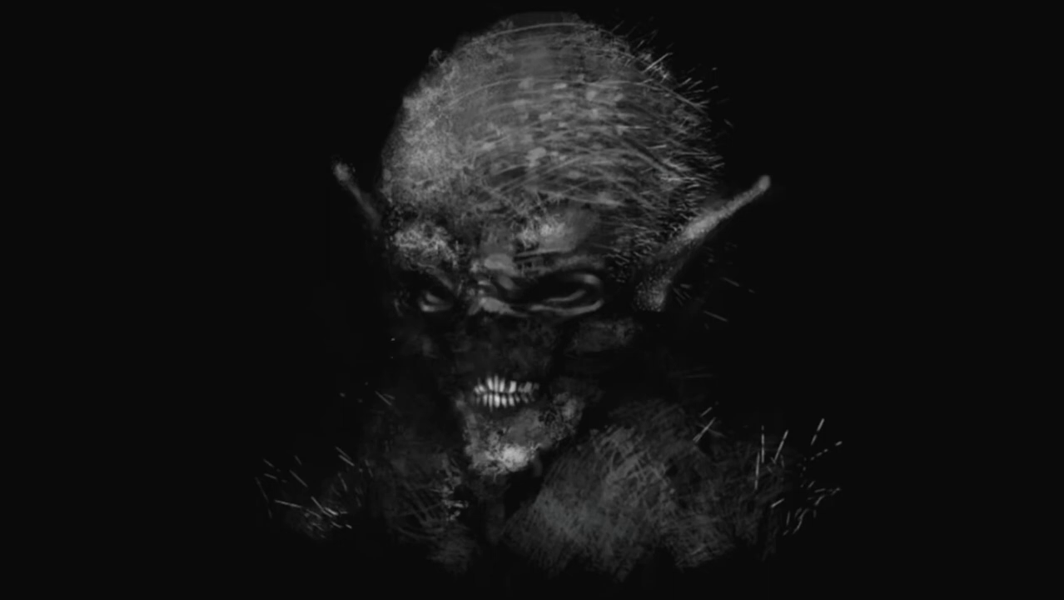
Darken the right cheek, brow and eye sockets, and carve a dark diagonal forehead crease
drag(637, 315, 583, 358)
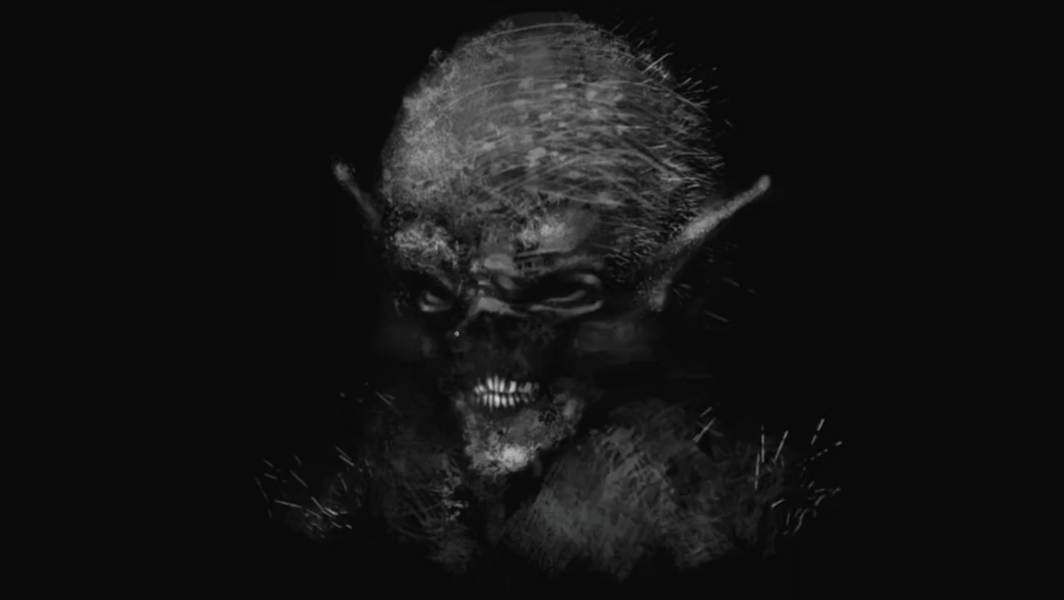
drag(433, 275, 516, 288)
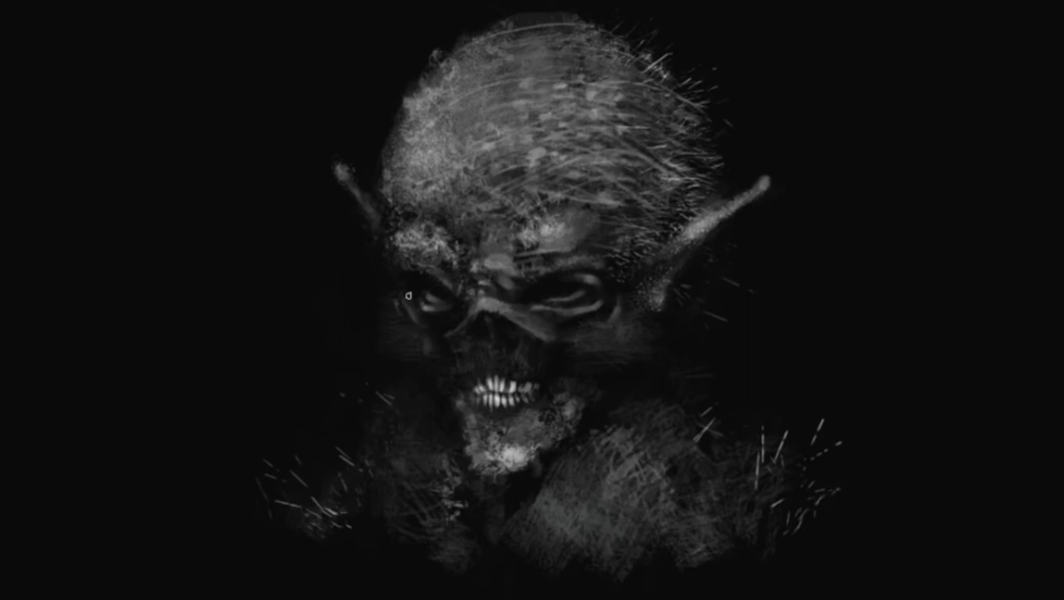
drag(430, 319, 393, 314)
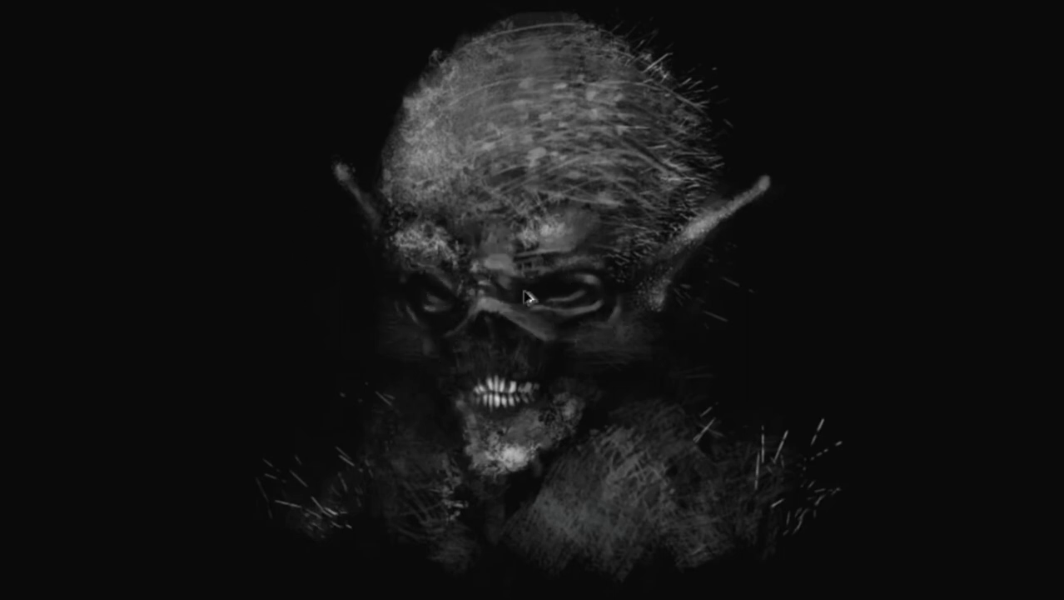
drag(421, 148, 454, 215)
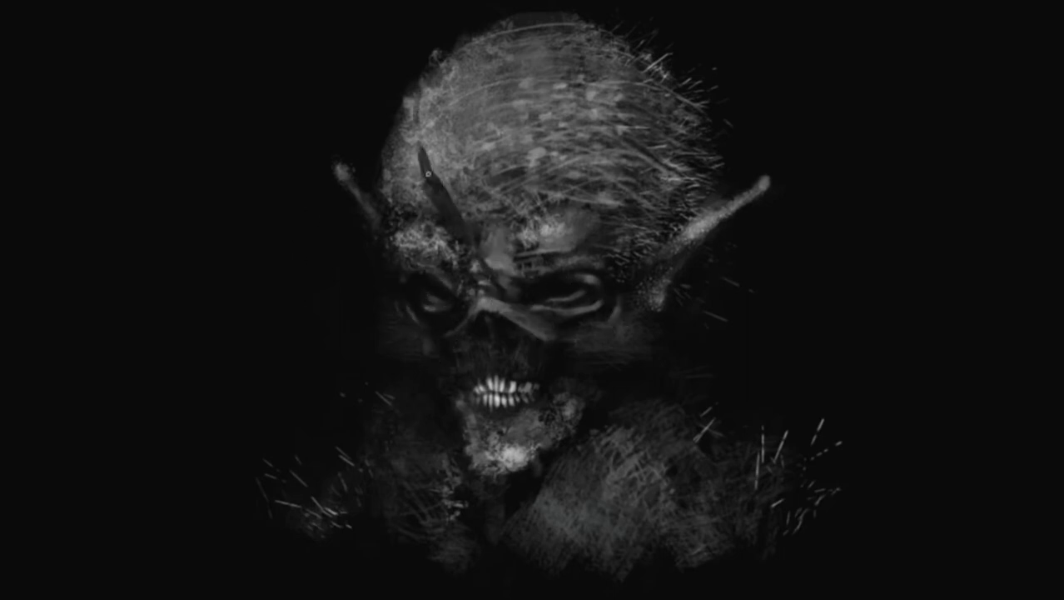
Brighten the forehead and brow, dab light right of the chin, and speckle the upper head
drag(467, 157, 468, 230)
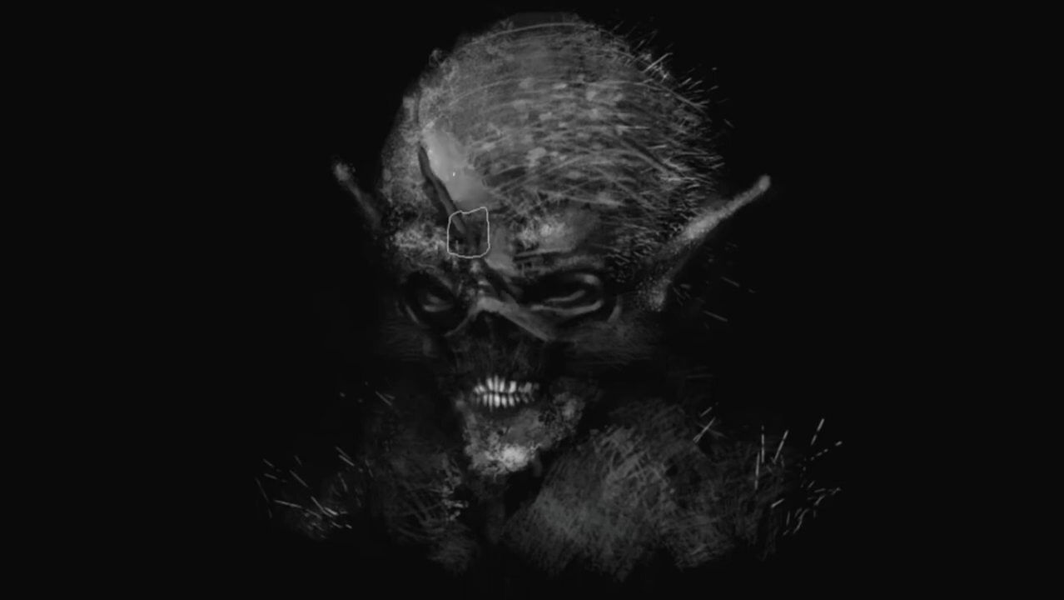
drag(440, 143, 576, 267)
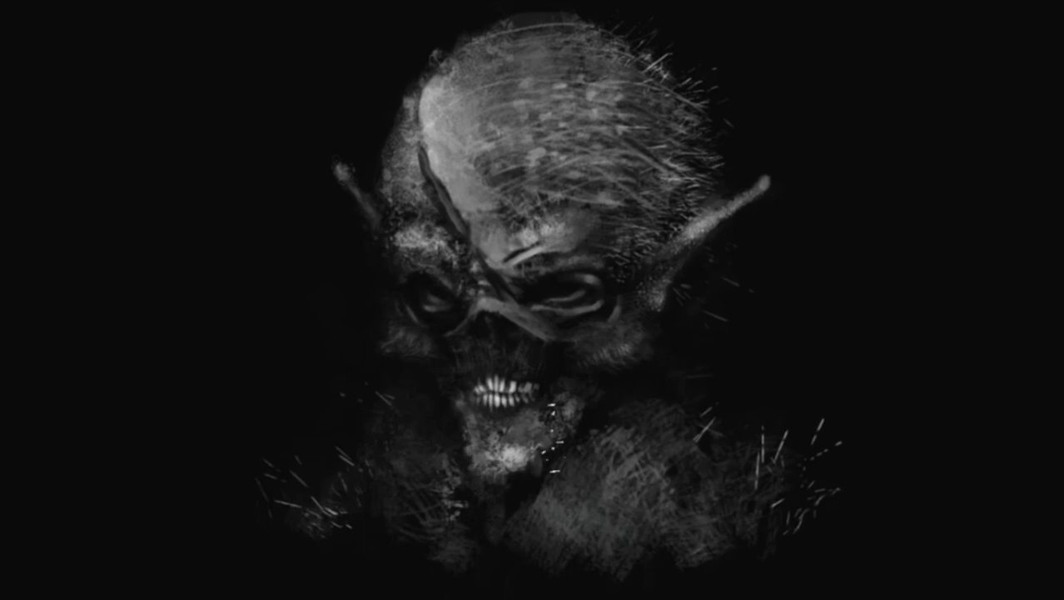
drag(614, 380, 588, 410)
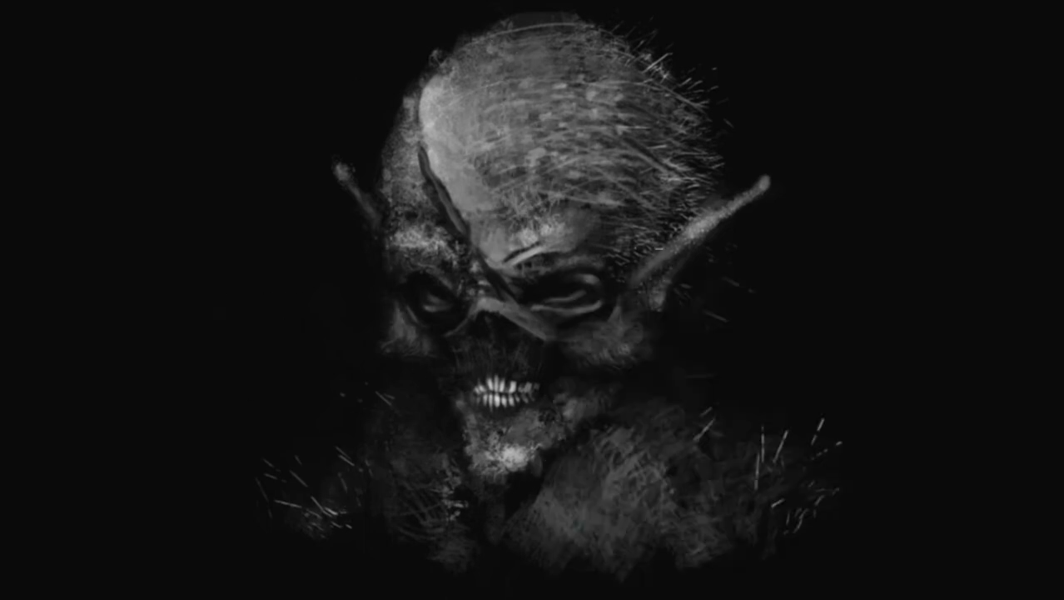
drag(504, 96, 540, 58)
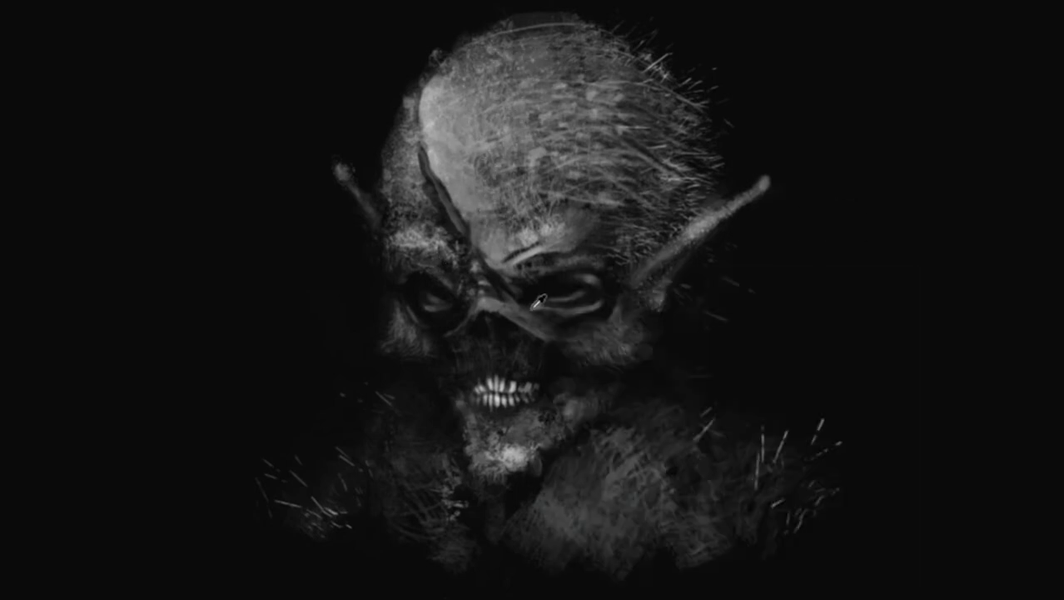
Sample a face tone and lighten the left forehead and the chin below the teeth
alt+click(509, 313)
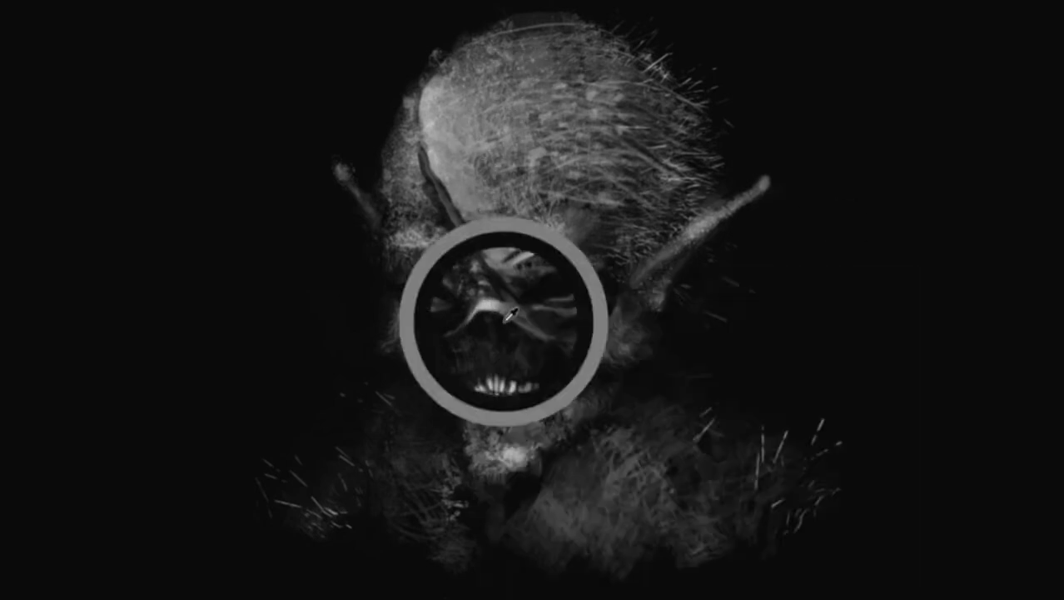
alt+click(511, 303)
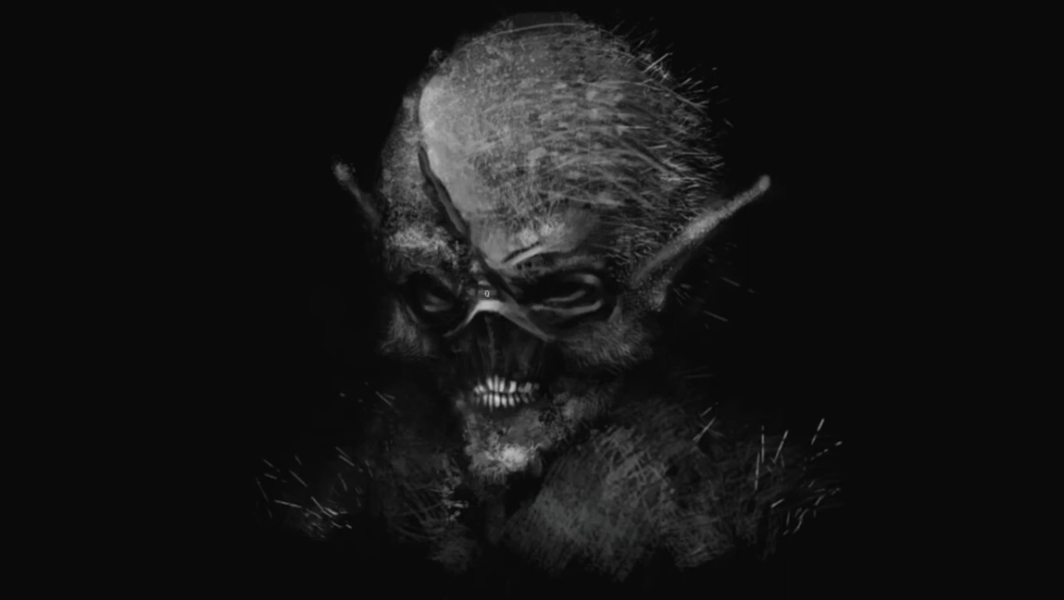
drag(426, 190, 457, 220)
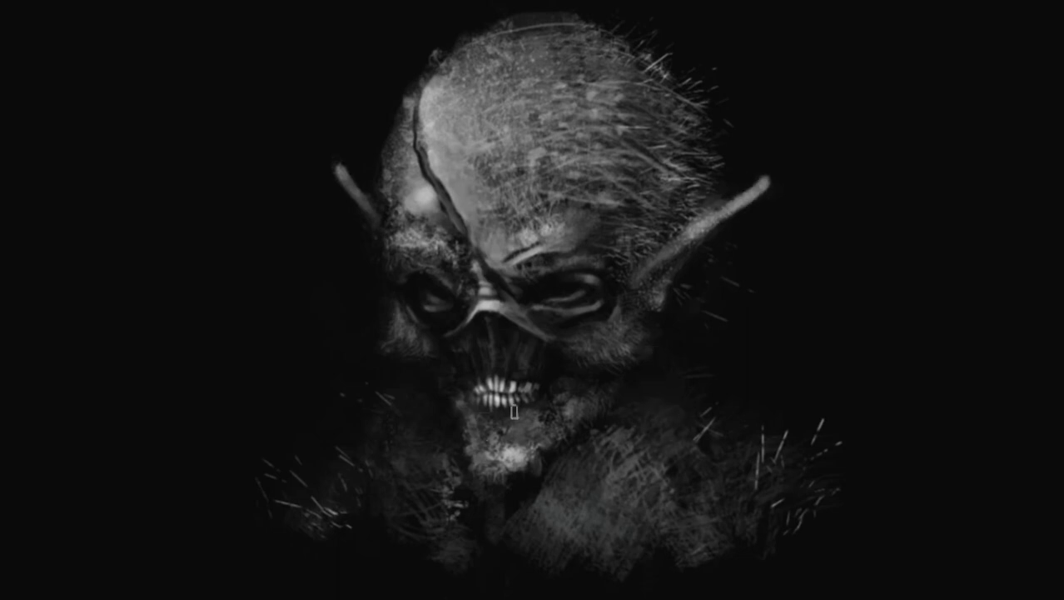
mouse_move(515, 412)
mouse_down()
mouse_move(487, 440)
mouse_move(555, 414)
mouse_up()
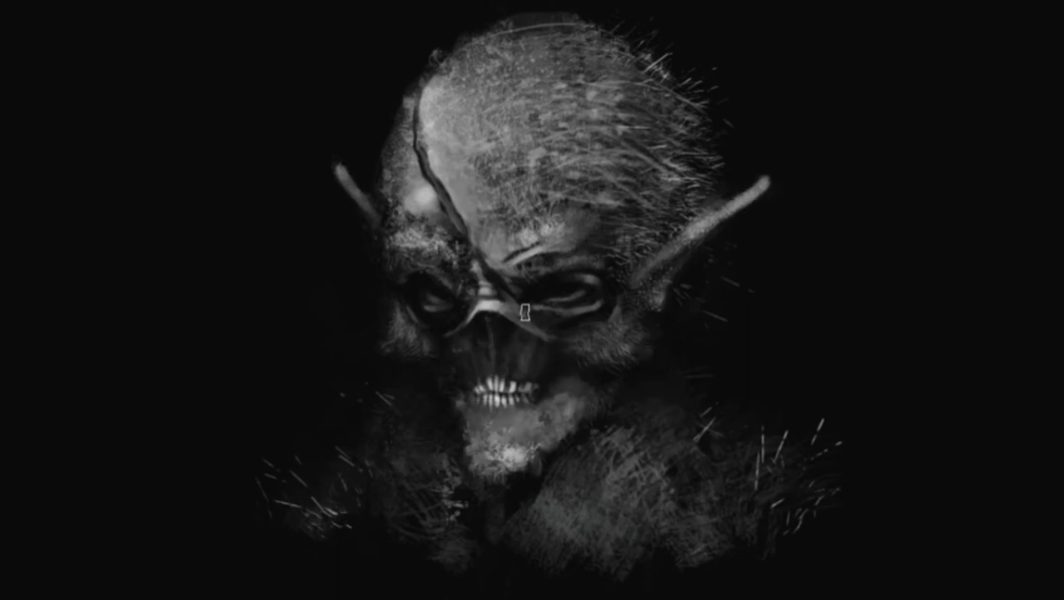
With a tiny brush and eye-area tone, lighten the upper head and paint fine hairs beside the right ear
key(bracketleft)
alt+click(499, 308)
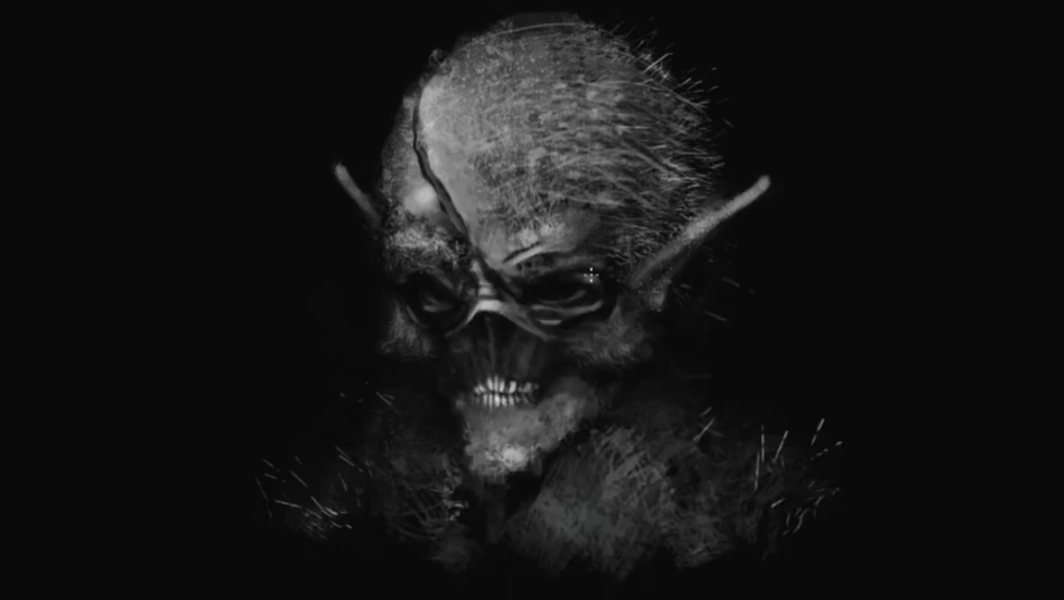
alt+click(586, 281)
drag(593, 233, 634, 159)
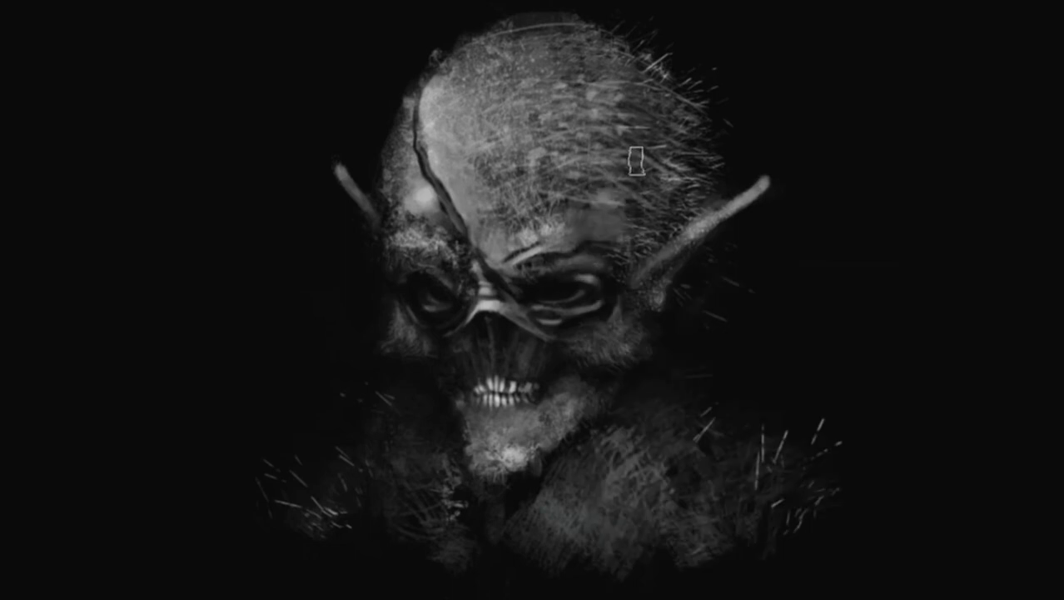
drag(642, 107, 450, 58)
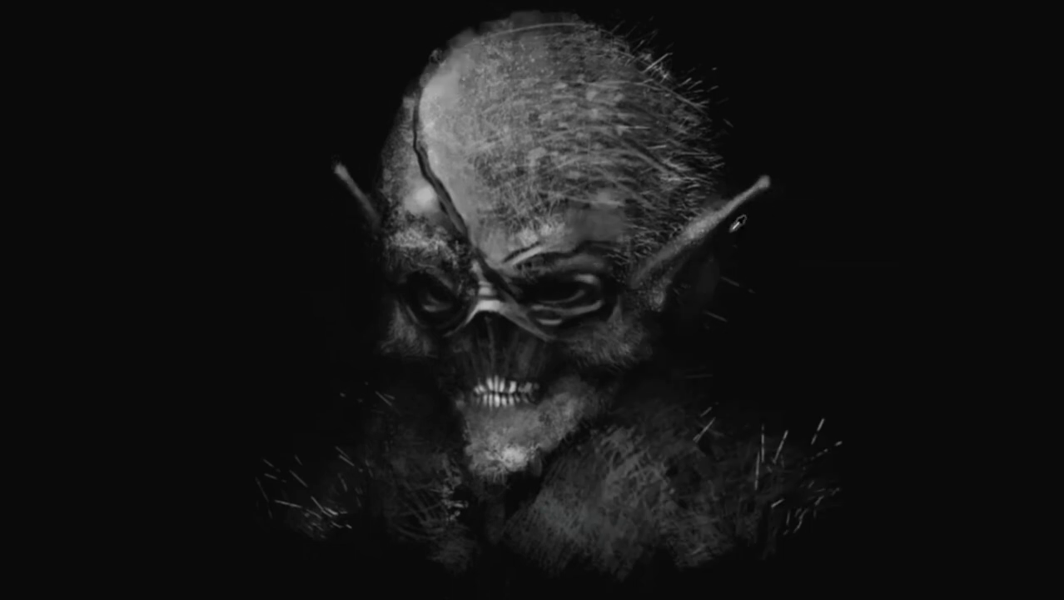
drag(720, 317, 702, 283)
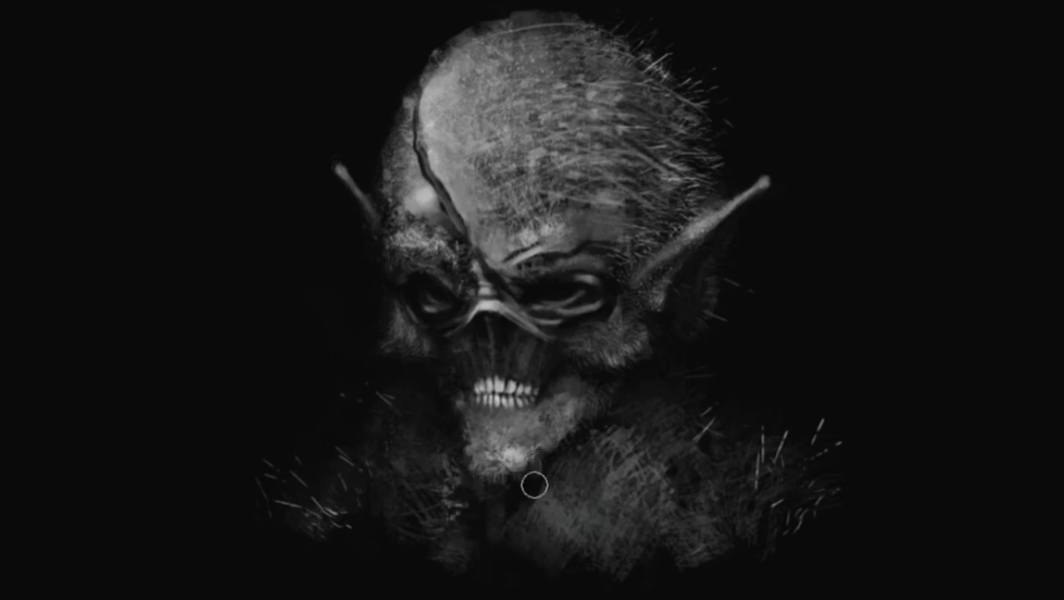
Switch to the textured 100 brush and dab mottled dark texture across the forehead, ending at 121 px, 89% opacity
alt+right_click(736, 261)
drag(712, 154, 812, 166)
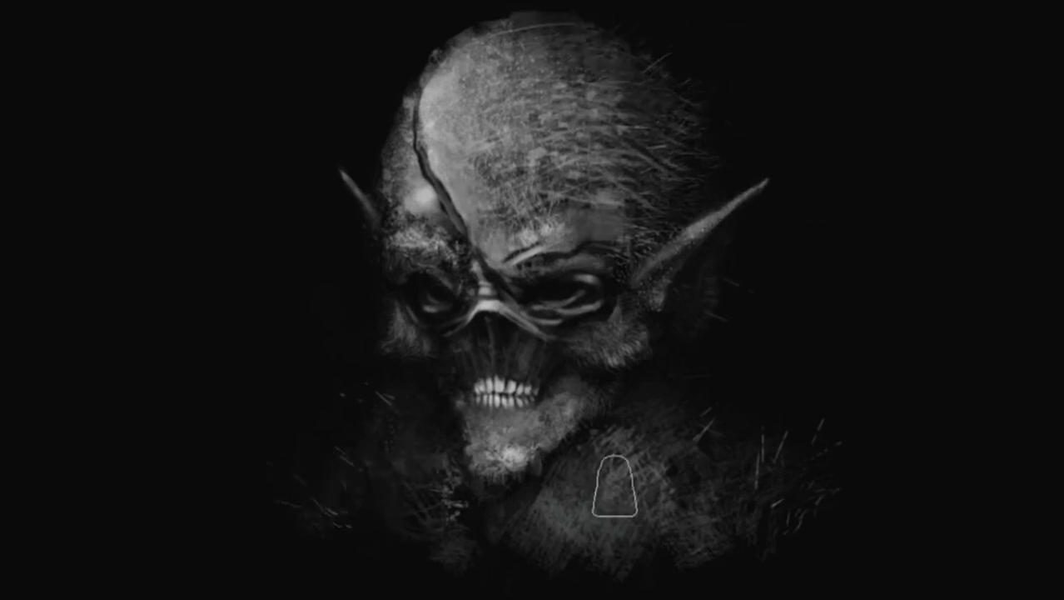
right_click(824, 290)
double_click(631, 491)
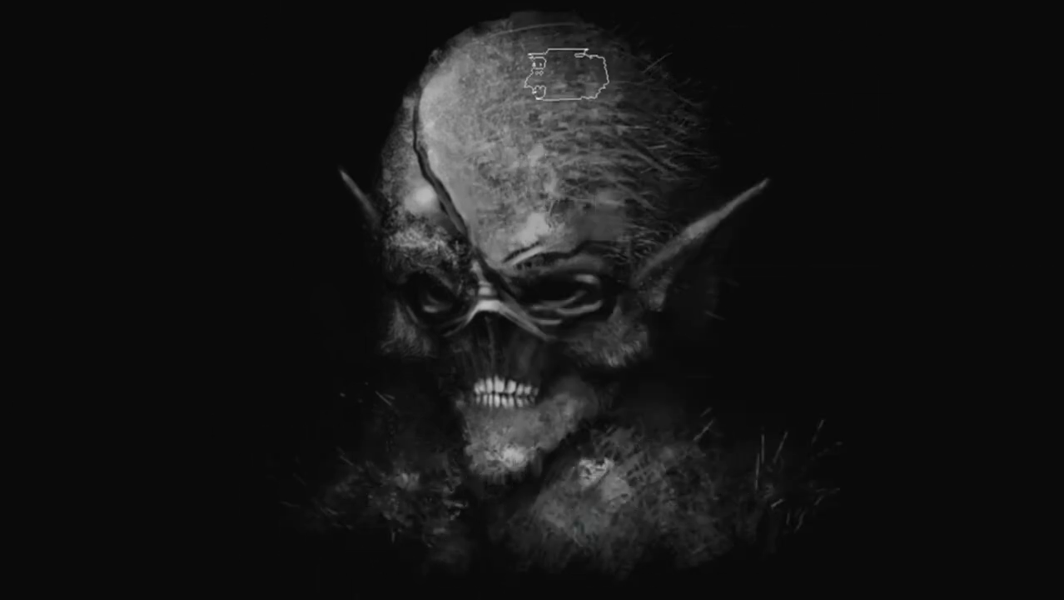
right_click(989, 354)
double_click(841, 391)
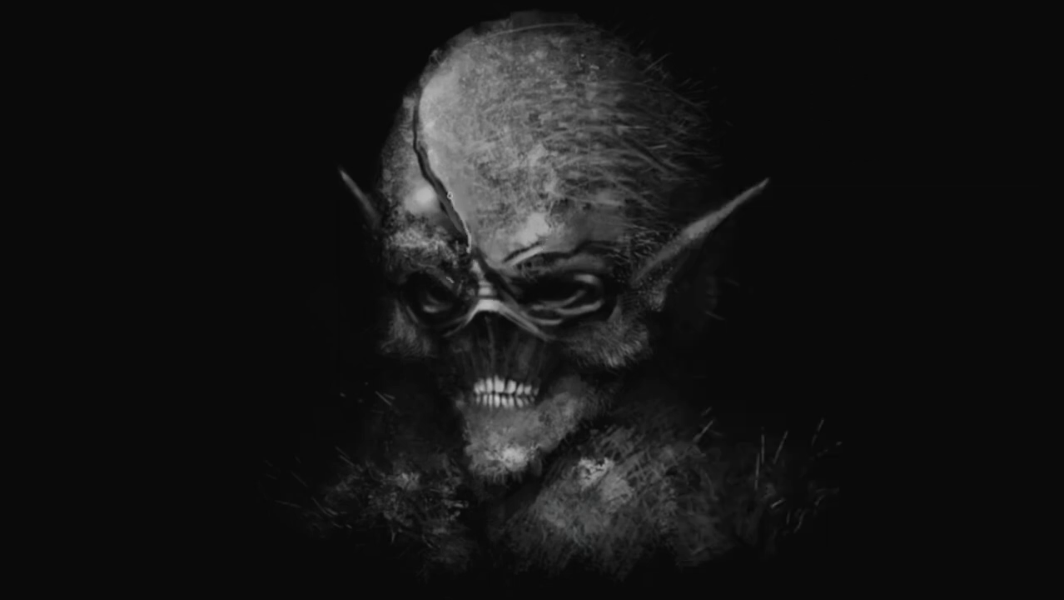
mouse_move(554, 238)
mouse_down()
mouse_move(534, 214)
mouse_move(593, 220)
mouse_up()
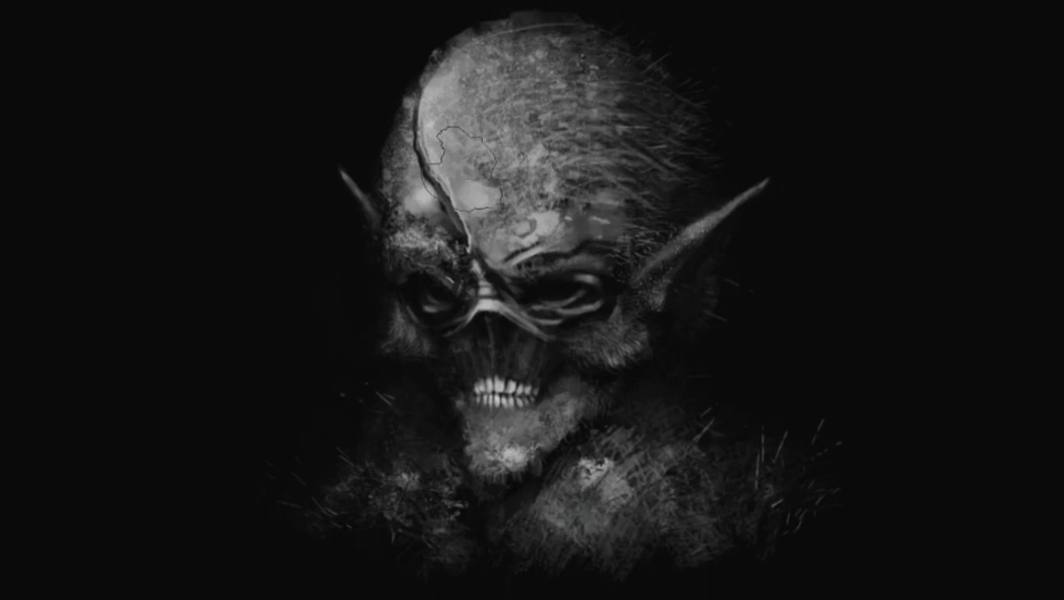
right_click(426, 184)
drag(404, 95, 392, 179)
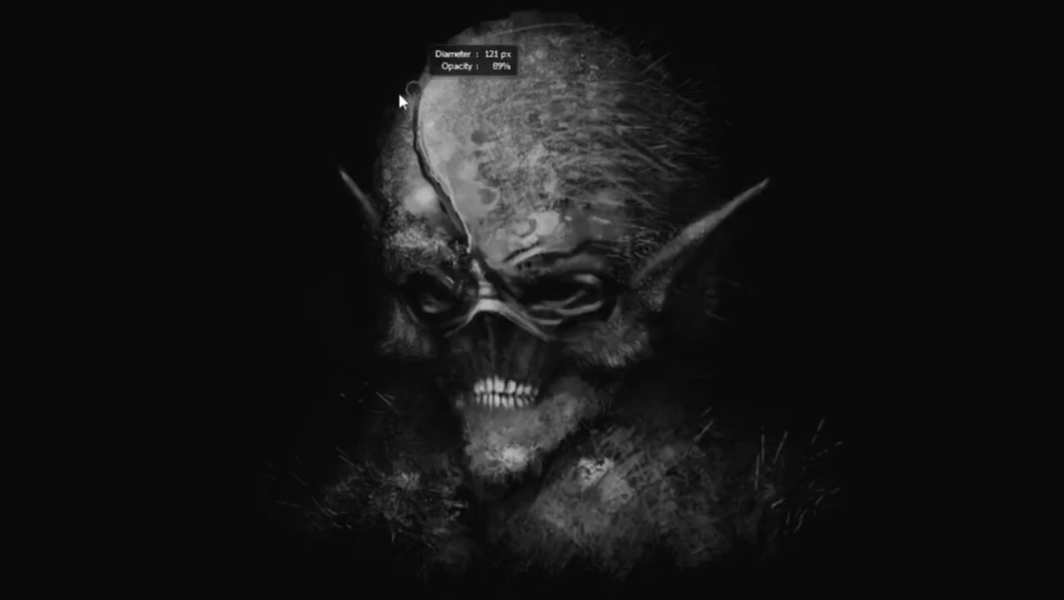